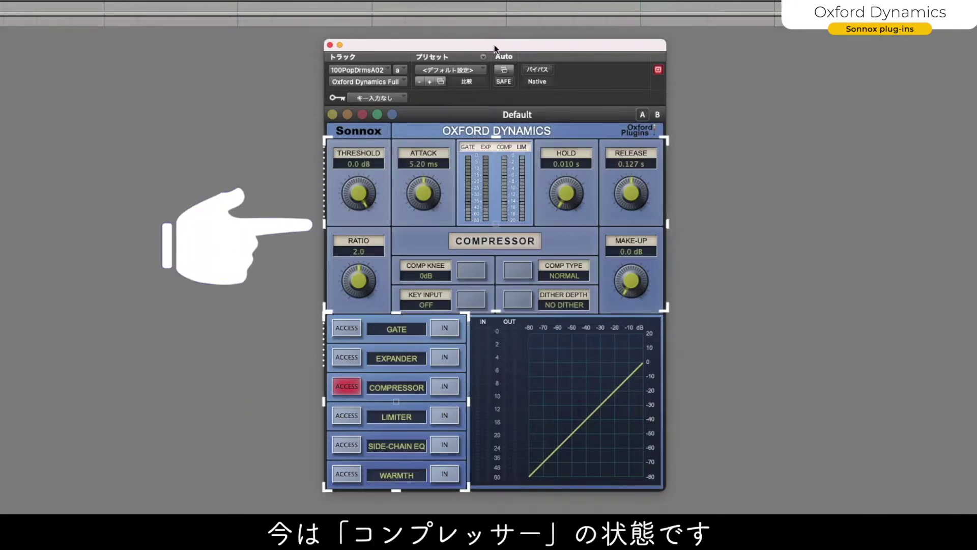
# Examine the controls of Oxford Dynamics' Gate, Expander, Compressor, Limiter, Side-Chain EQ and Warmth sections, and return to the Compressor.
pyautogui.click(355, 328)
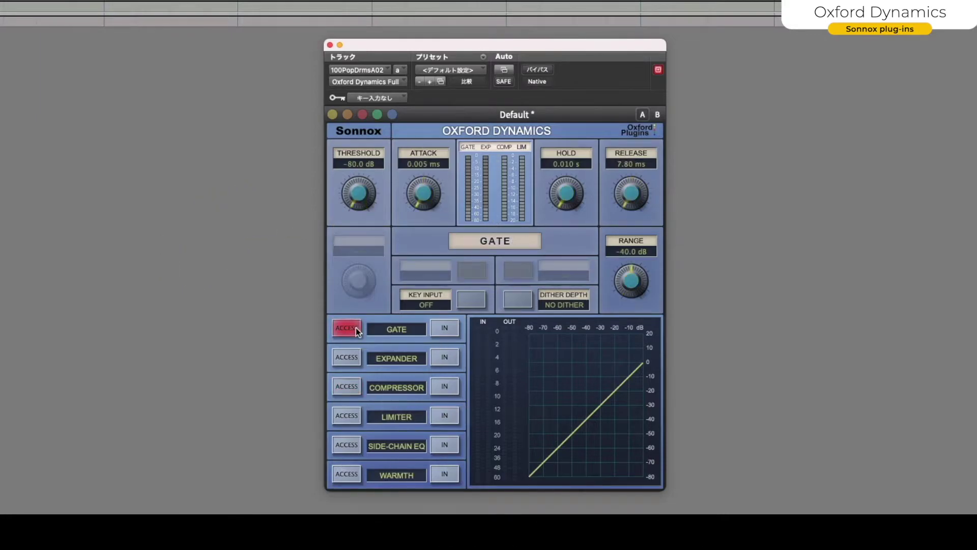
pyautogui.click(348, 356)
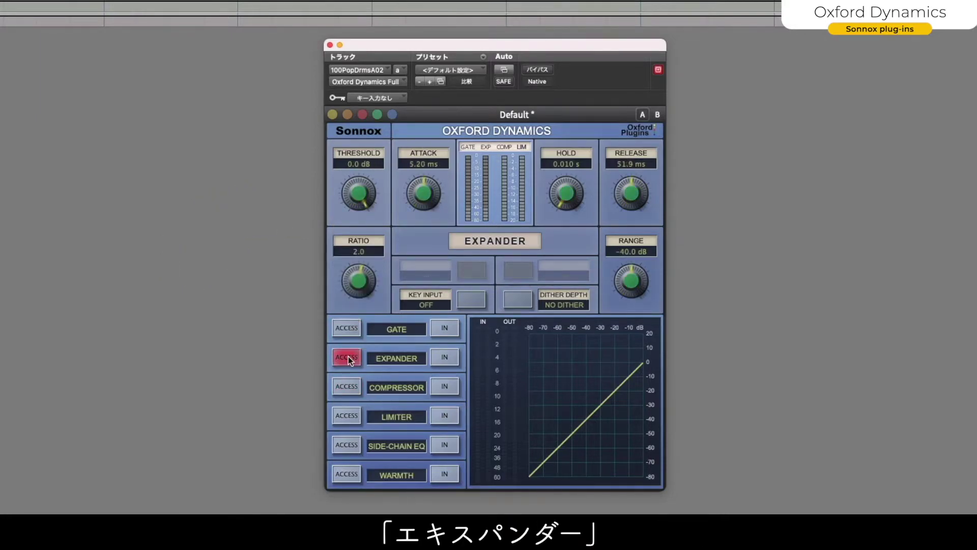
pyautogui.click(346, 386)
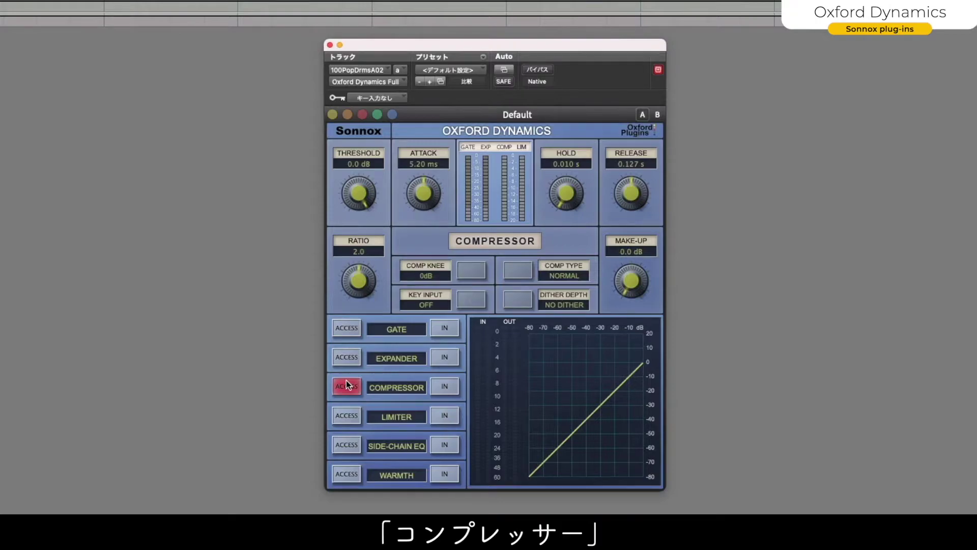
pyautogui.click(348, 415)
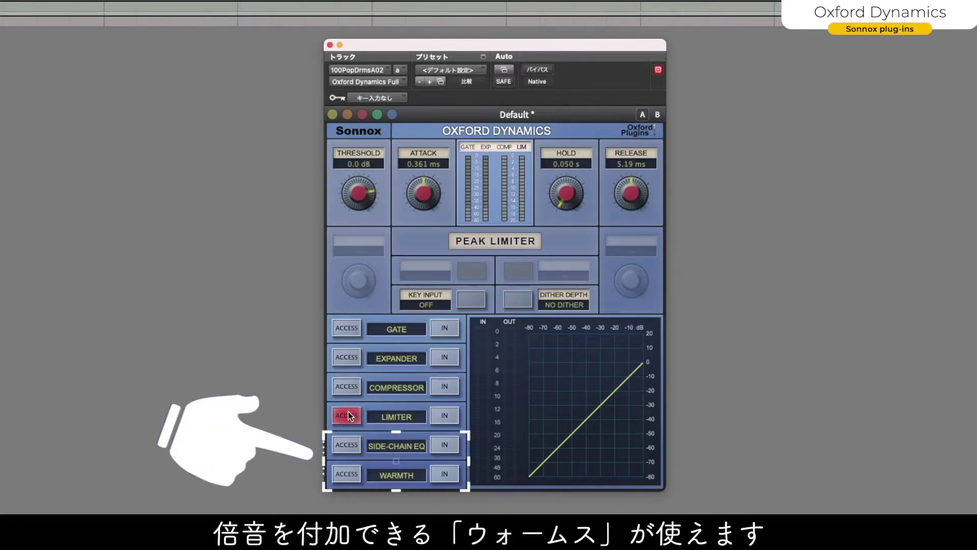
pyautogui.click(349, 444)
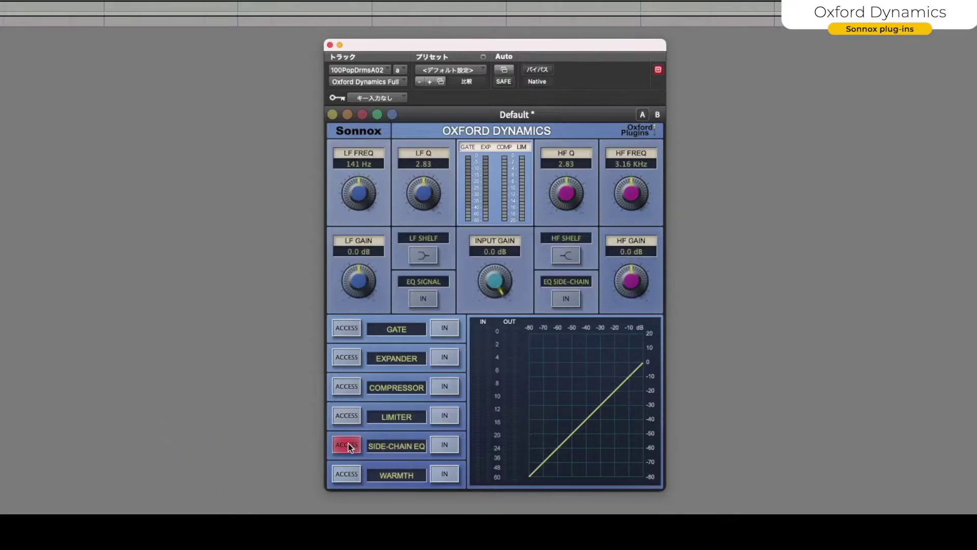
pyautogui.click(345, 474)
pyautogui.click(346, 386)
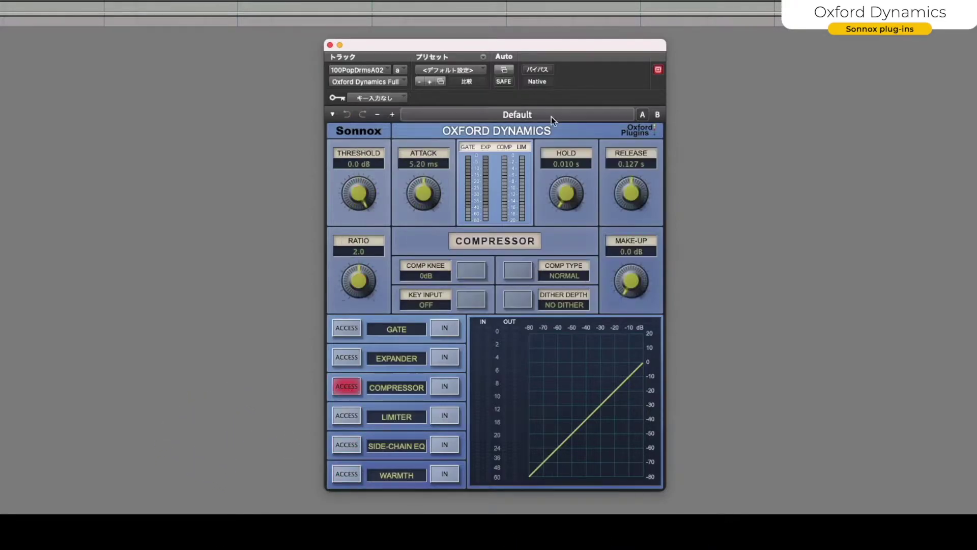
# Load the factory preset G Series Emulation into Oxford Dynamics and audition the pop drums track with it.
pyautogui.click(551, 117)
pyautogui.moveTo(529, 151)
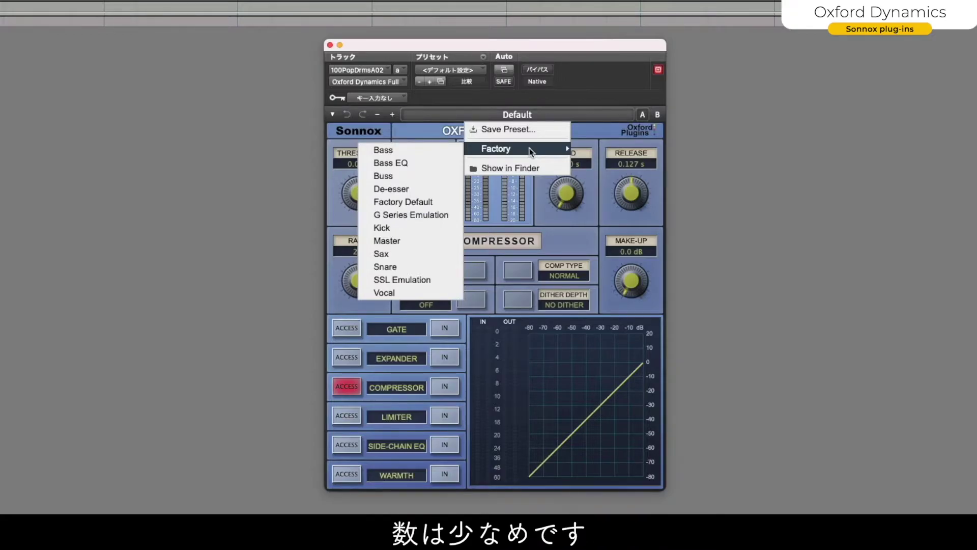
pyautogui.click(411, 215)
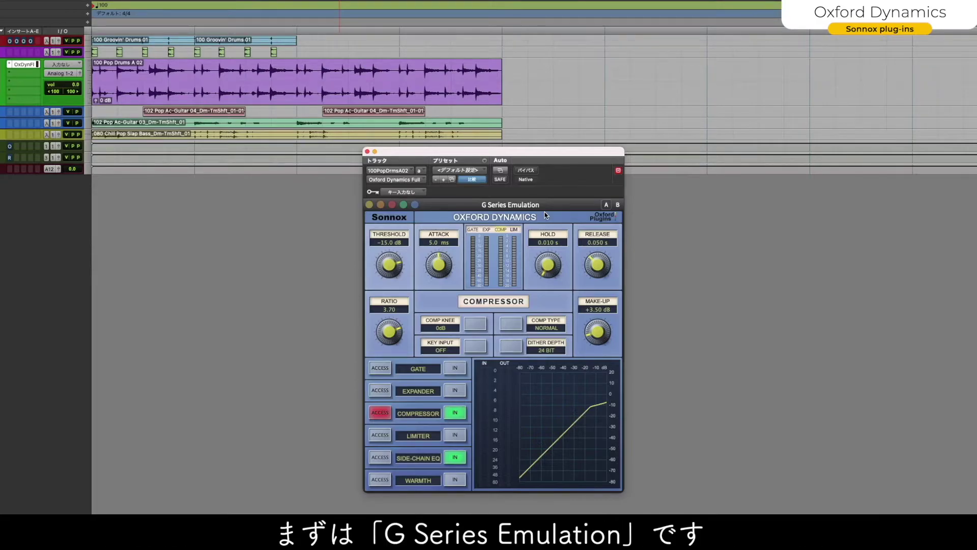
pyautogui.press('space')
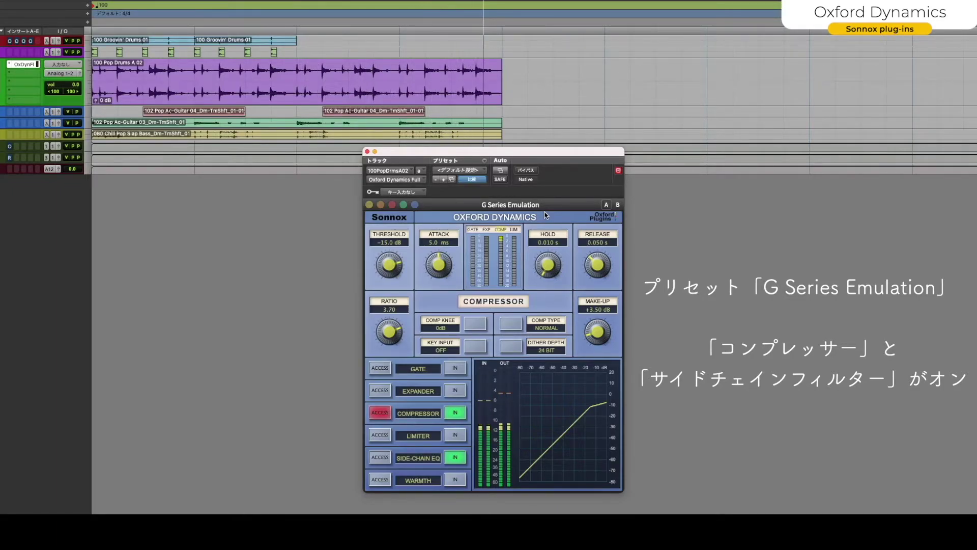
pyautogui.press('space')
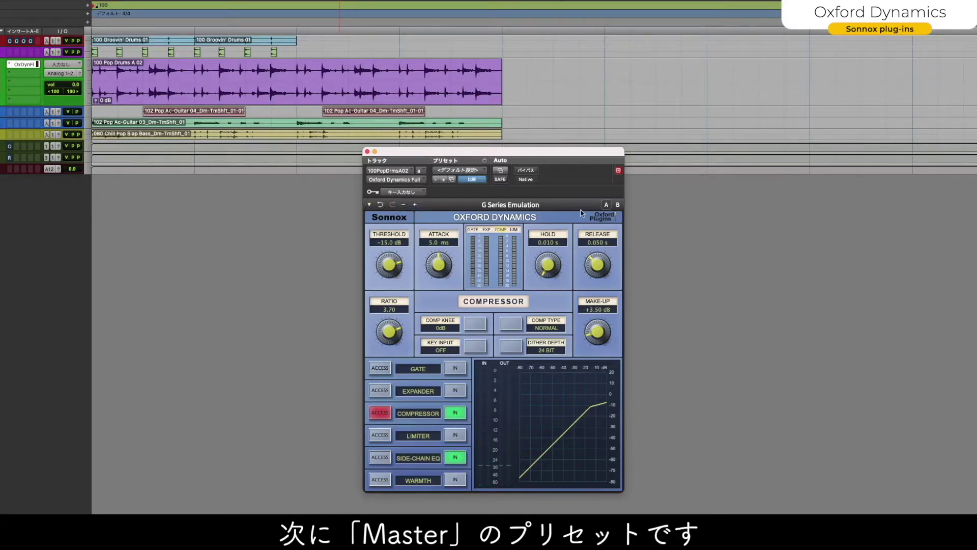
# Switch Oxford Dynamics to state B with the Master preset and audition the pop drums track.
pyautogui.click(617, 205)
pyautogui.press('space')
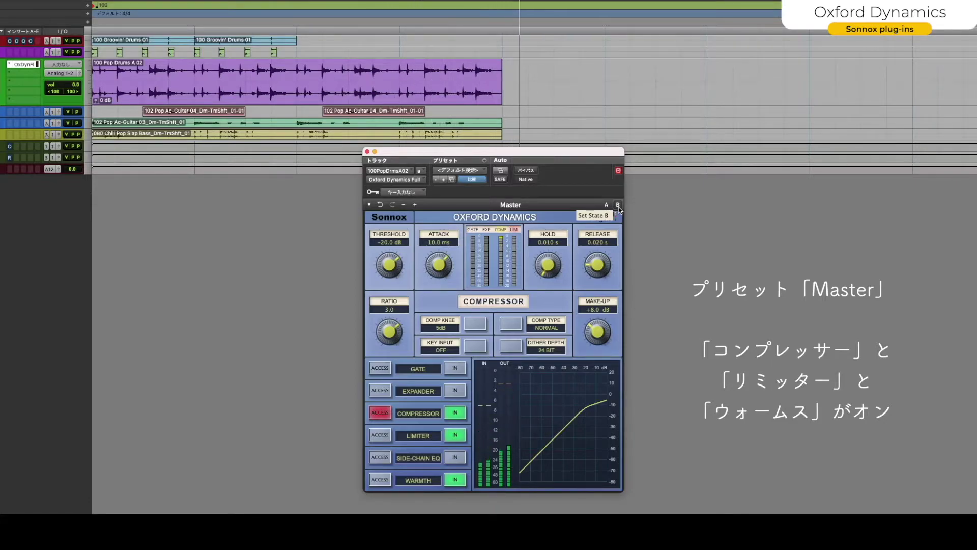
pyautogui.press('space')
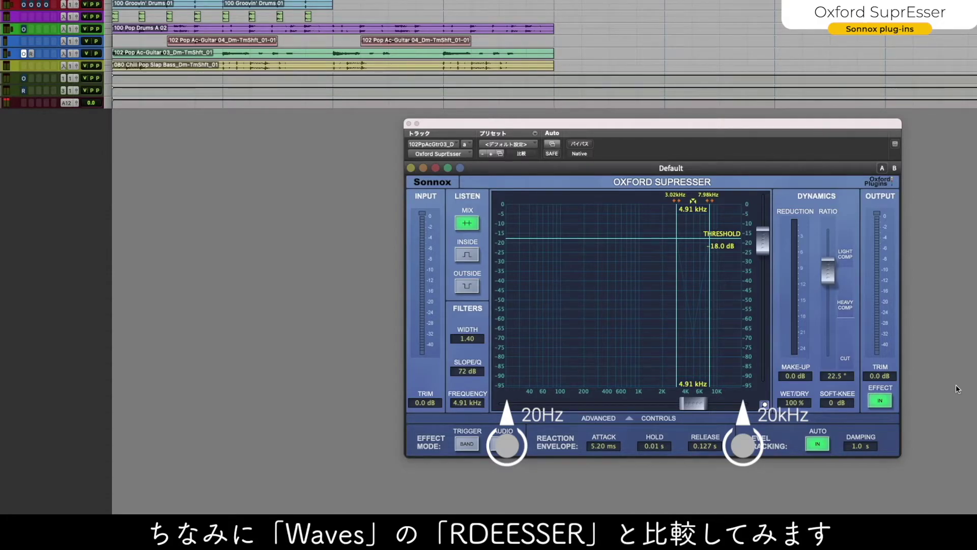
# Open the RDeEsser insert on the guitar track for comparison, and boost the MF band's gain in EQ3 7-Band.
pyautogui.click(31, 54)
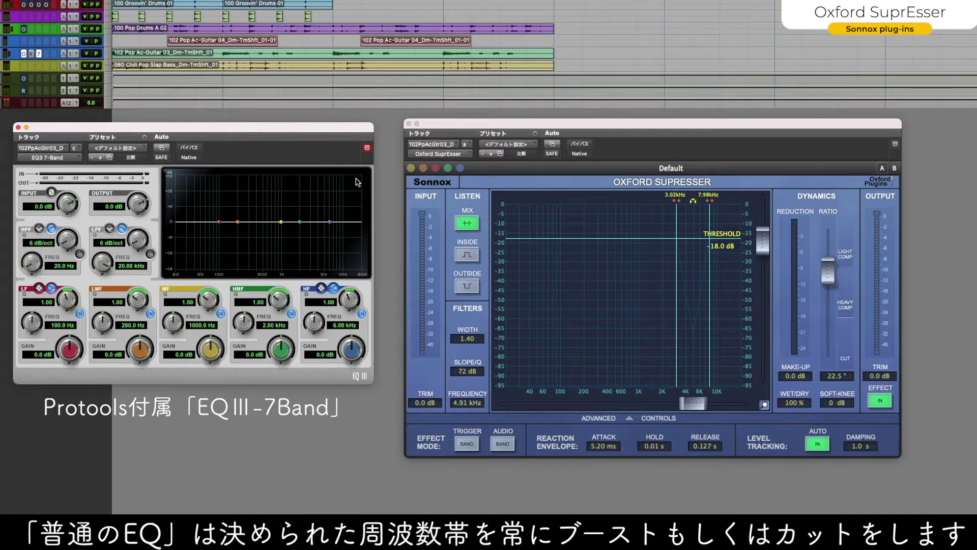
pyautogui.moveTo(212, 350); pyautogui.dragTo(214, 334)
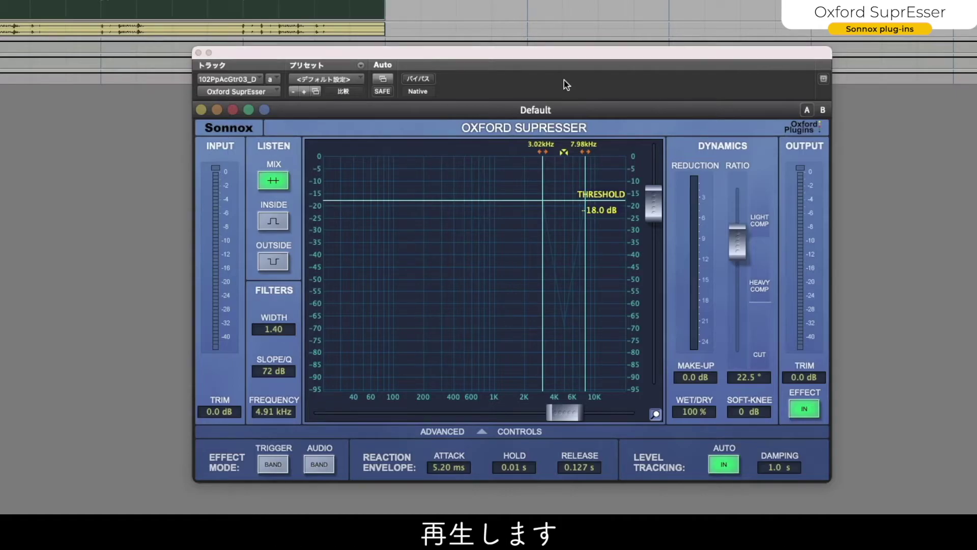
# Play the guitar track through Oxford SuprEsser and lower the threshold in stages to -28.6 dB and -36.9 dB.
pyautogui.press('space')
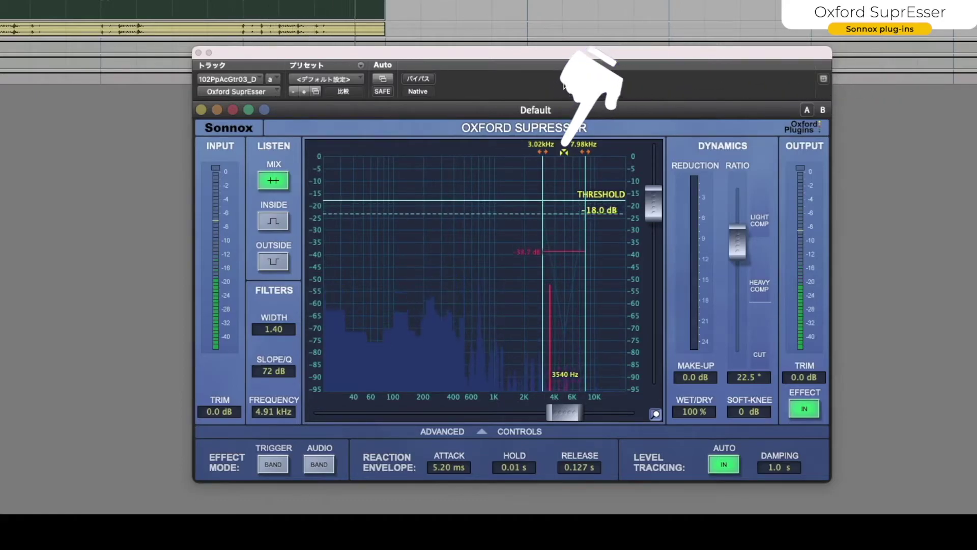
pyautogui.press('space')
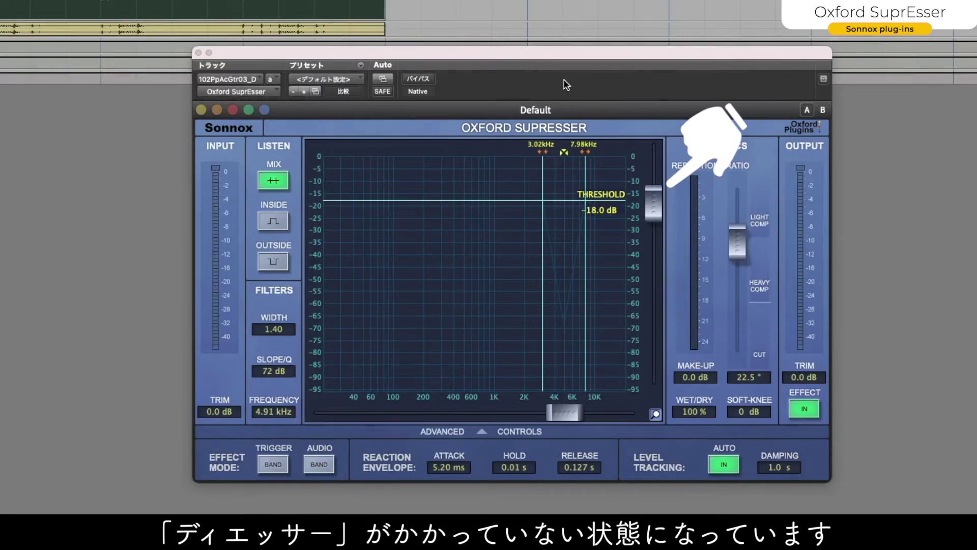
pyautogui.moveTo(648, 204); pyautogui.dragTo(651, 232)
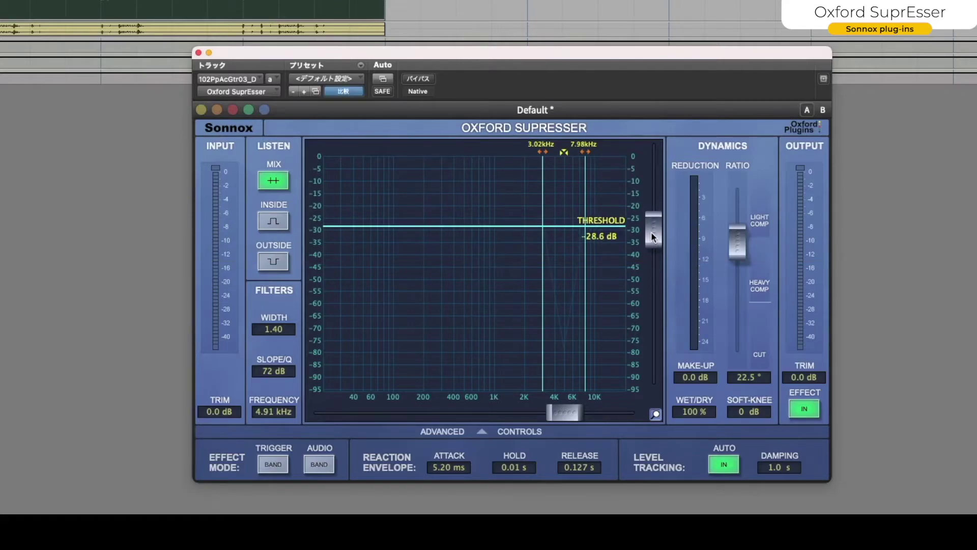
pyautogui.press('space')
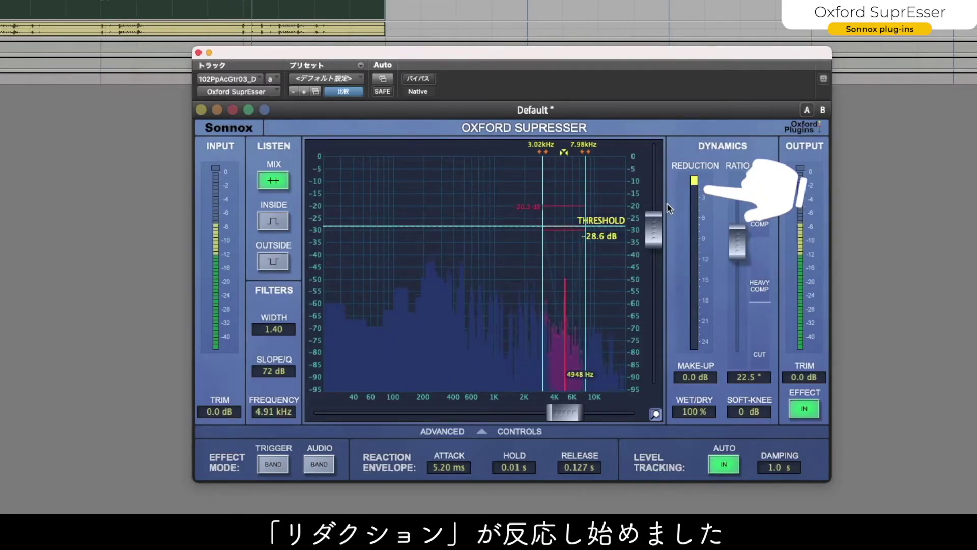
pyautogui.moveTo(654, 225); pyautogui.dragTo(655, 248)
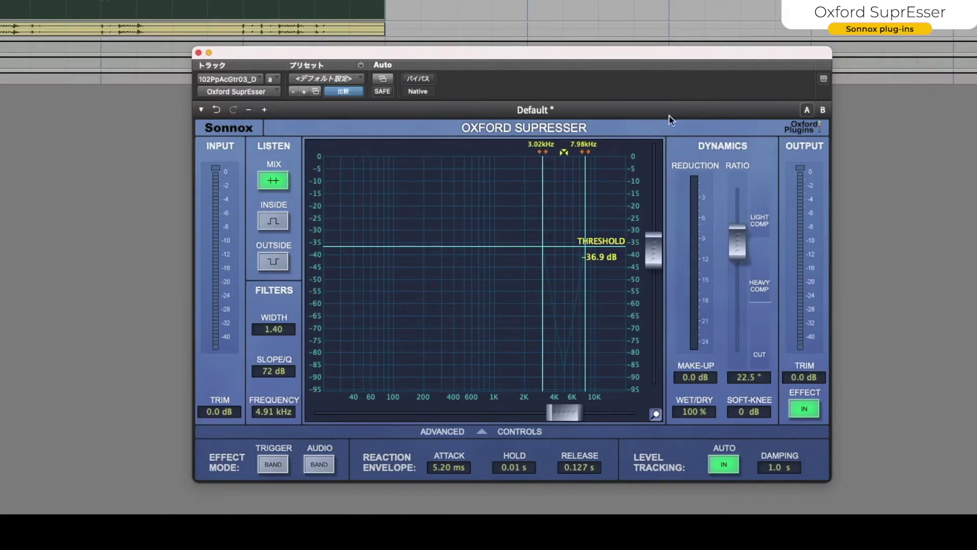
# Compare the guitar track's playback with Oxford SuprEsser bypassed and active.
pyautogui.click(427, 81)
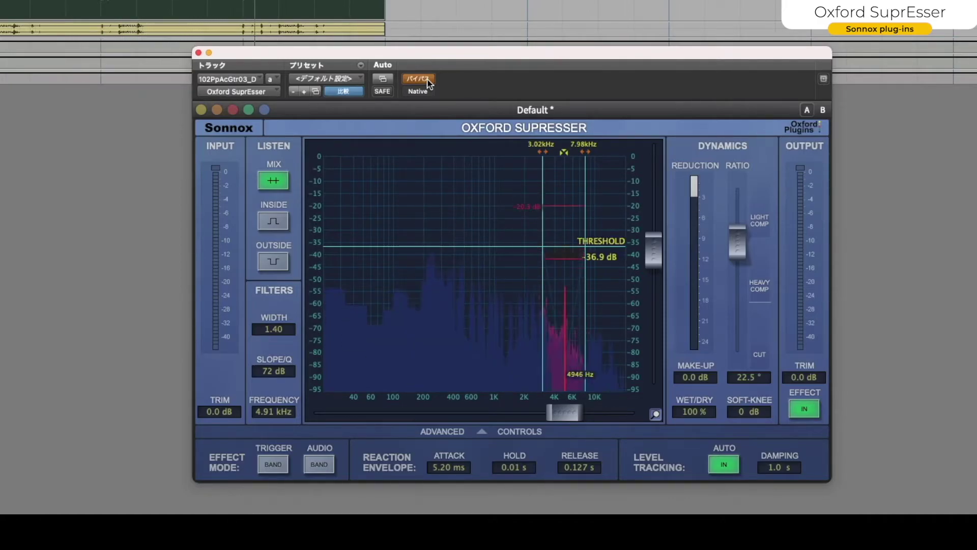
pyautogui.press('space')
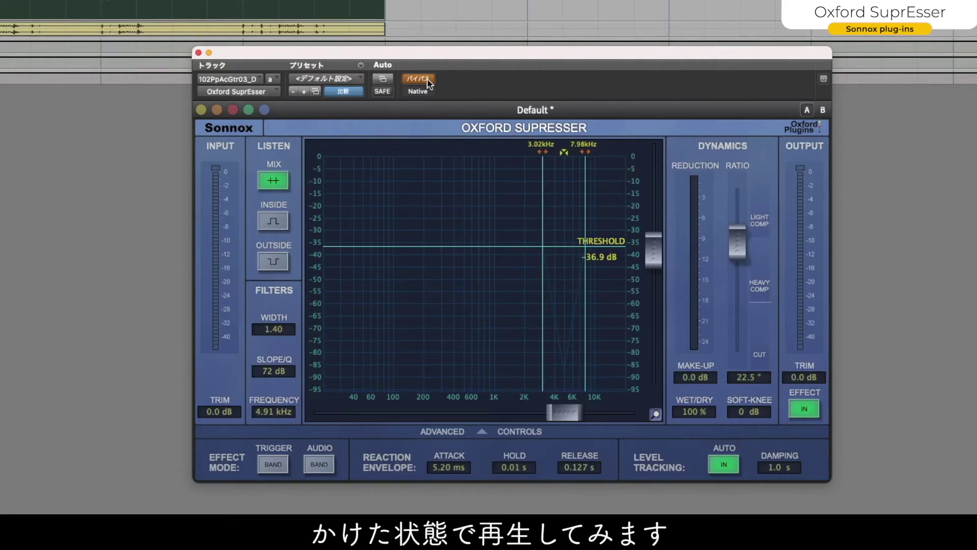
pyautogui.click(427, 83)
pyautogui.press('space')
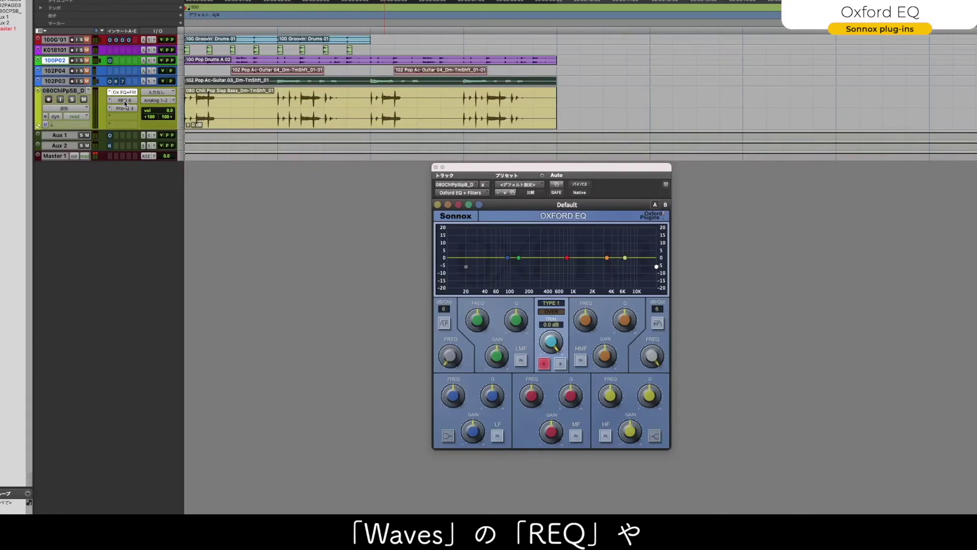
# Open the bass track's REQ 6 and Pro-Q 3 inserts, arrange them beside Oxford EQ, and play the track to compare their displays.
pyautogui.click(125, 100)
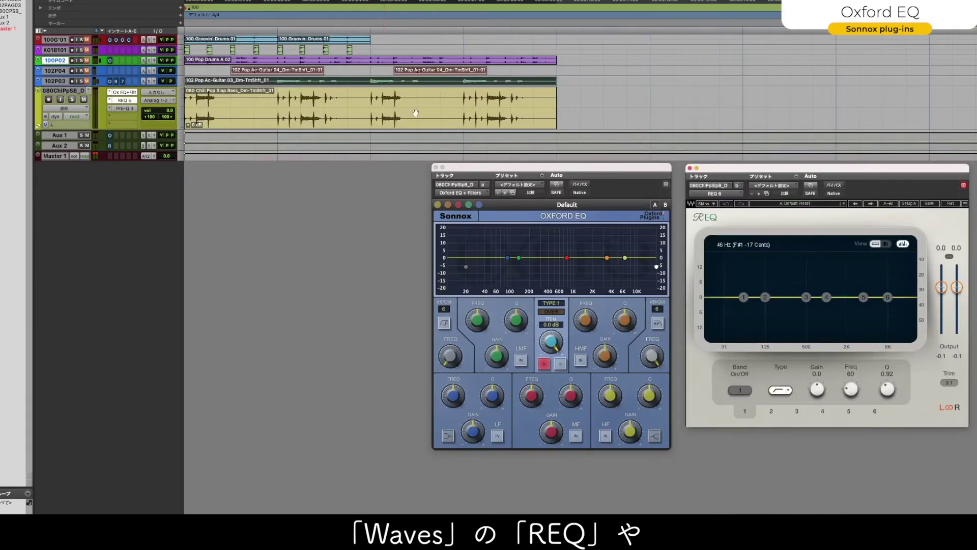
pyautogui.click(125, 108)
pyautogui.moveTo(877, 200); pyautogui.dragTo(204, 193)
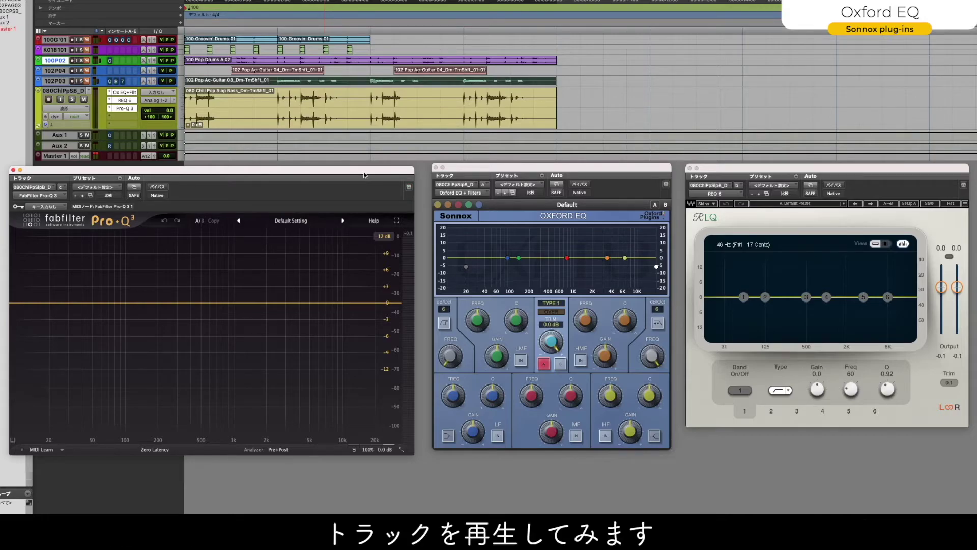
pyautogui.press('space')
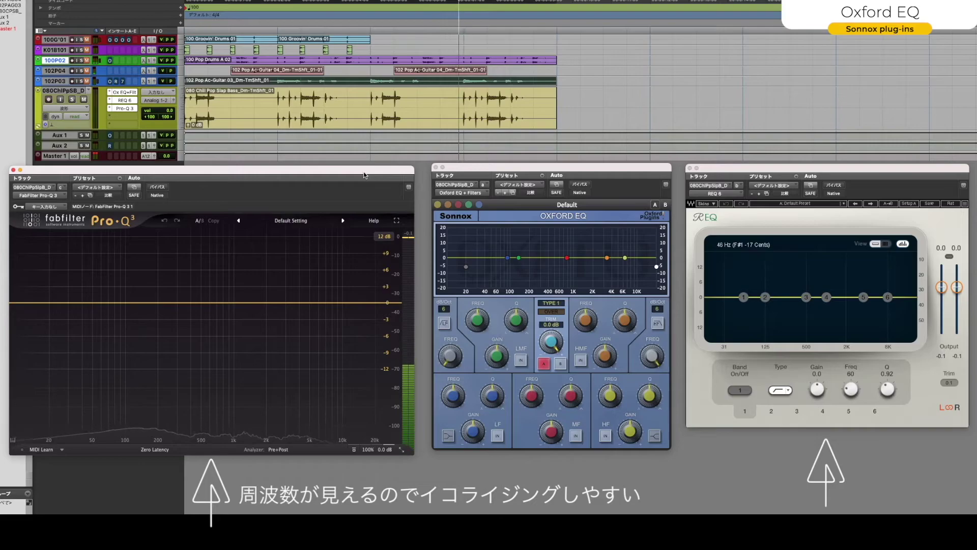
pyautogui.press('space')
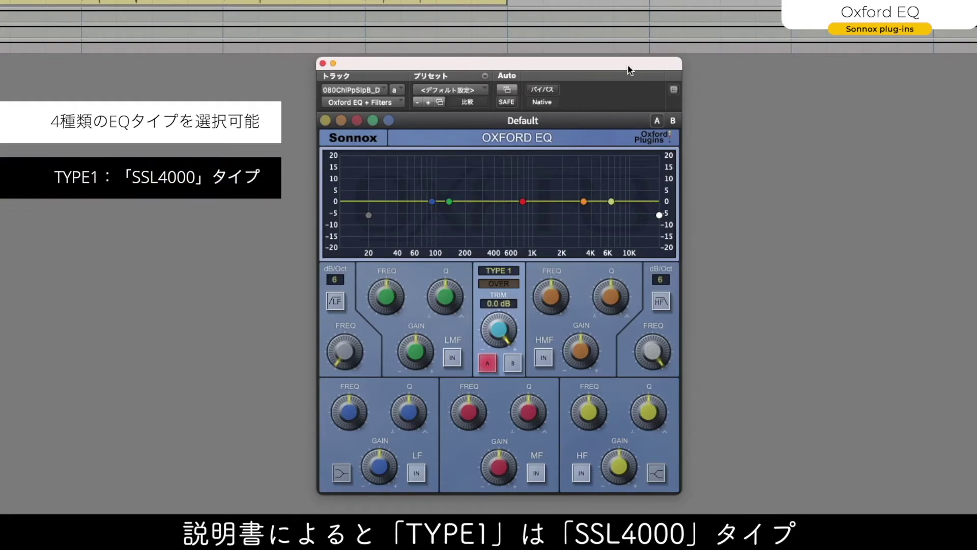
# Switch the Oxford EQ type to TYPE 2 and on to TYPE 3, and open the type choices again.
pyautogui.click(498, 270)
pyautogui.click(506, 289)
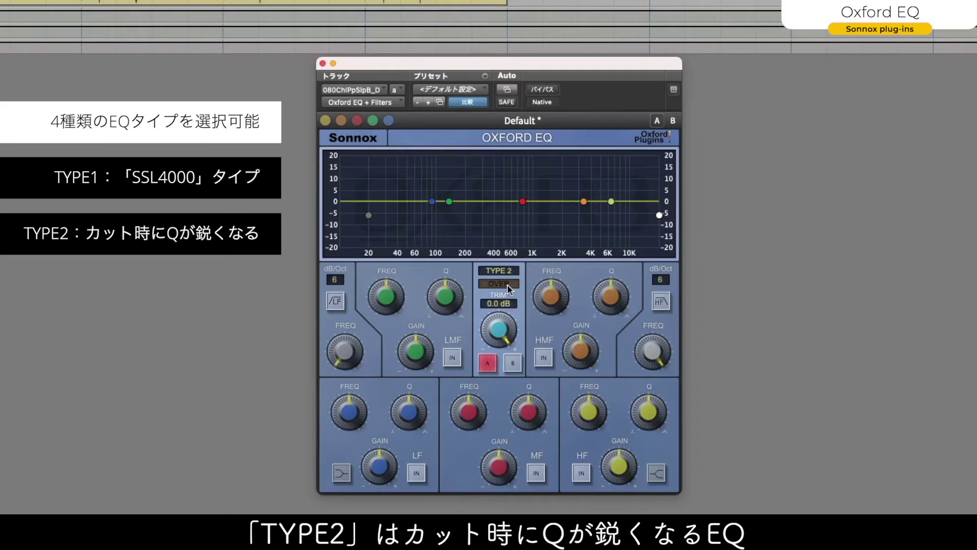
pyautogui.click(504, 270)
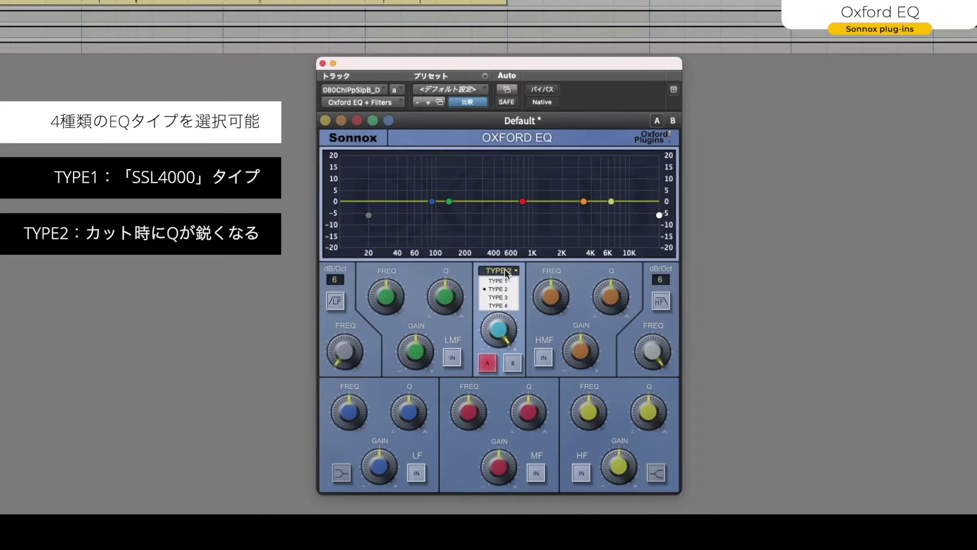
pyautogui.click(510, 298)
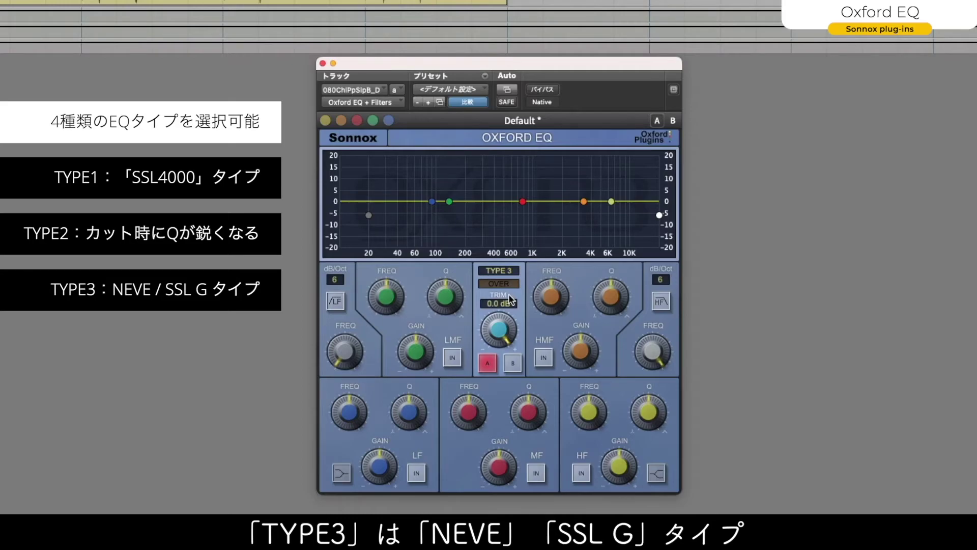
pyautogui.click(505, 271)
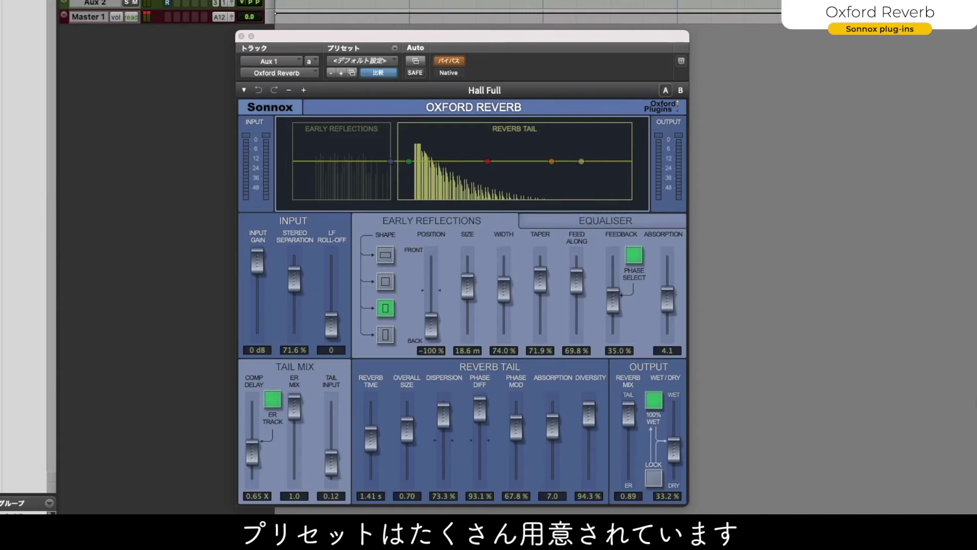
# Examine the factory preset categories of Oxford Reverb, including Ambience and Churches, and keep the Hall Full preset.
pyautogui.click(521, 87)
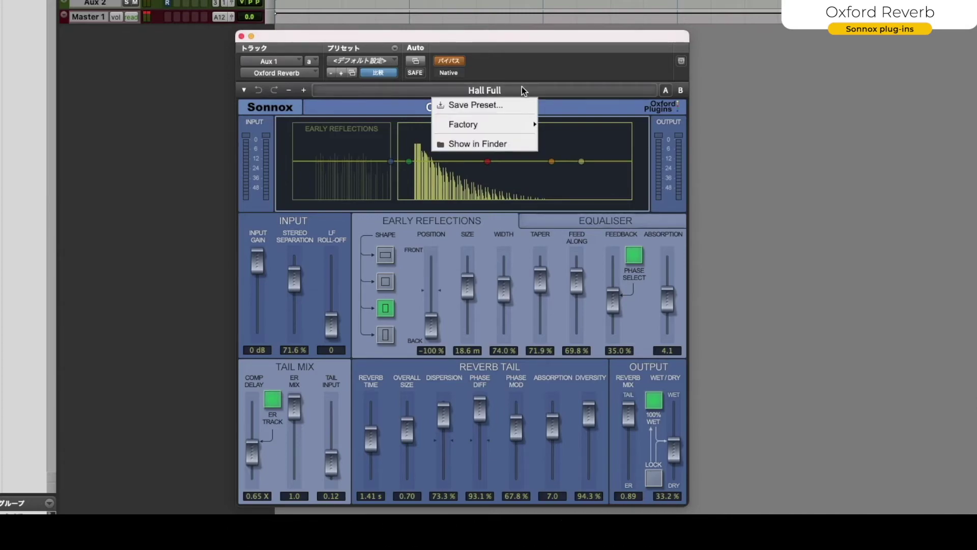
pyautogui.moveTo(507, 124)
pyautogui.moveTo(547, 127)
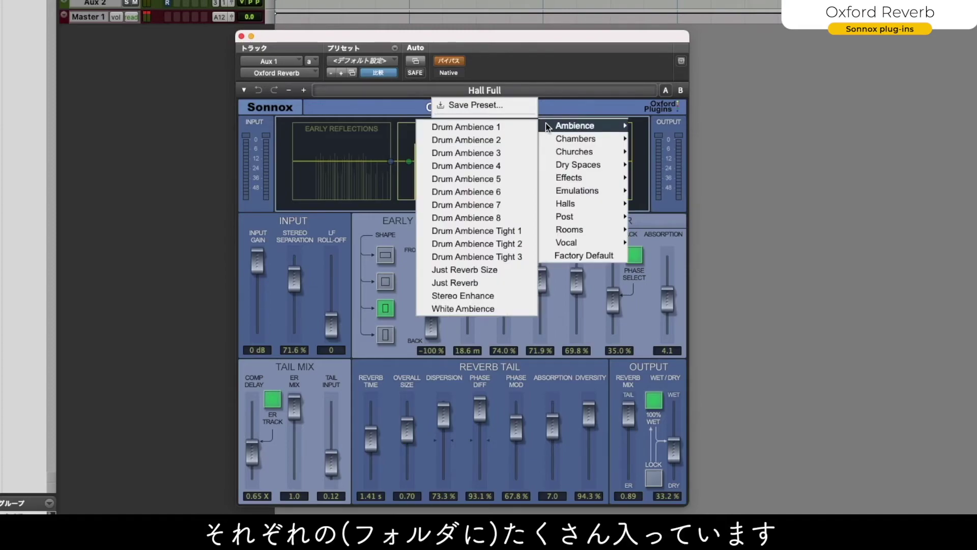
pyautogui.moveTo(558, 152)
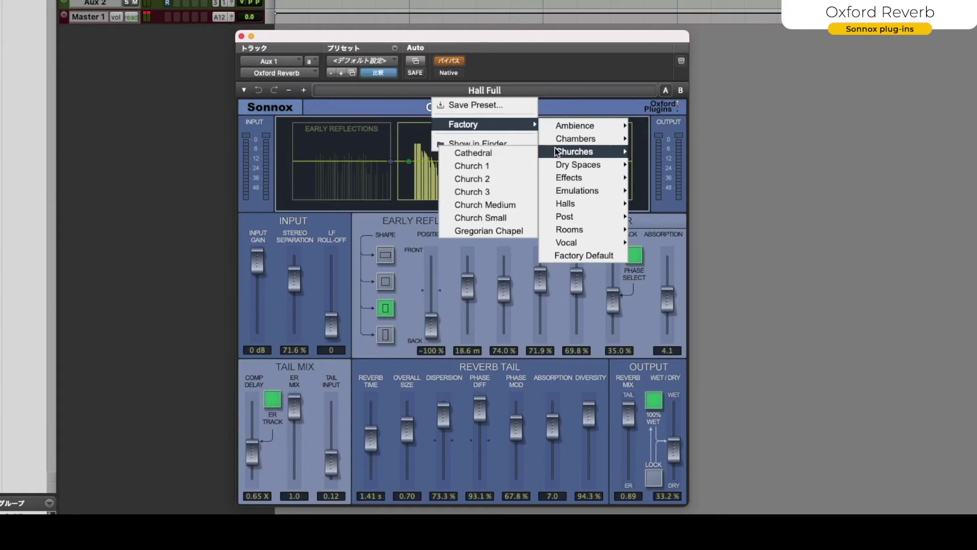
pyautogui.moveTo(560, 191)
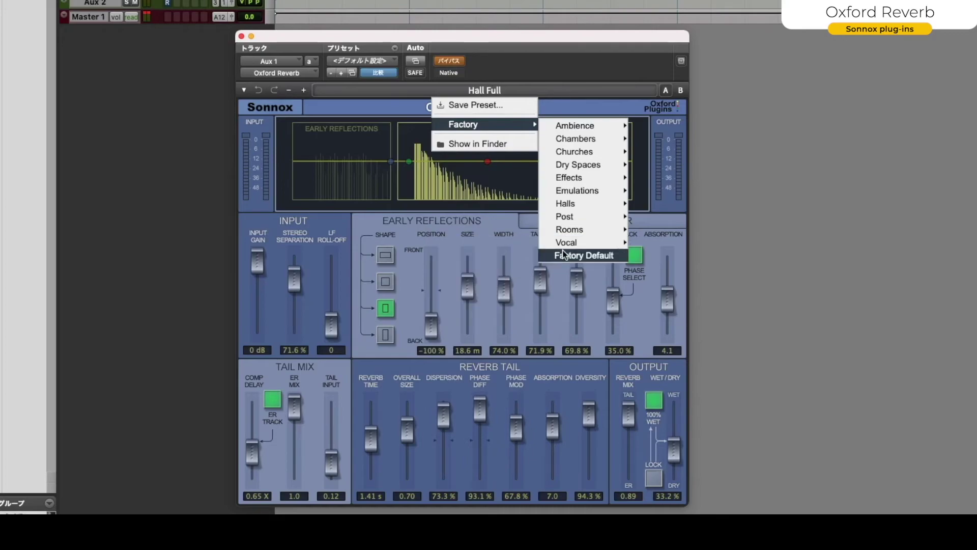
pyautogui.click(550, 68)
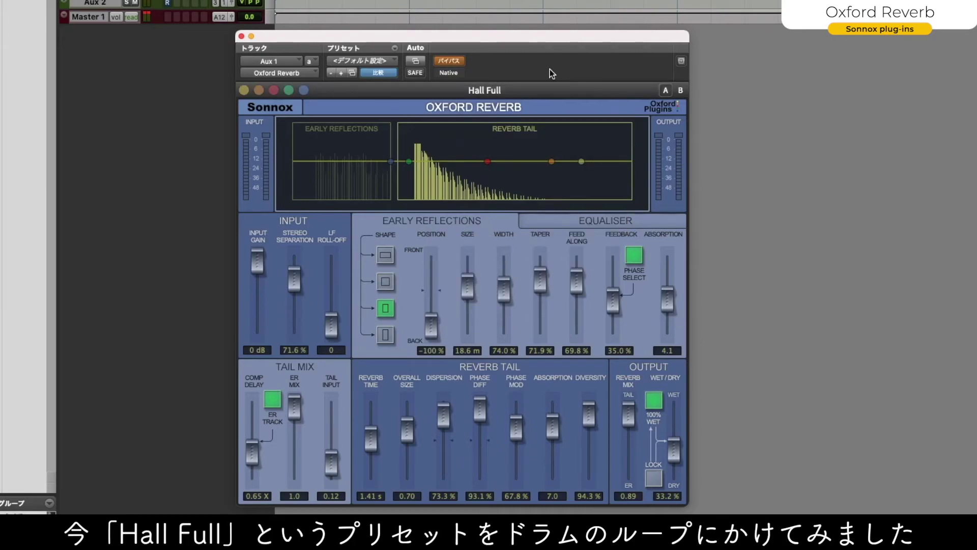
# Audition the drum loop through Oxford Reverb's Hall Full preset with bypass off, and compare it with RVerb's Hall 1.
pyautogui.click(448, 61)
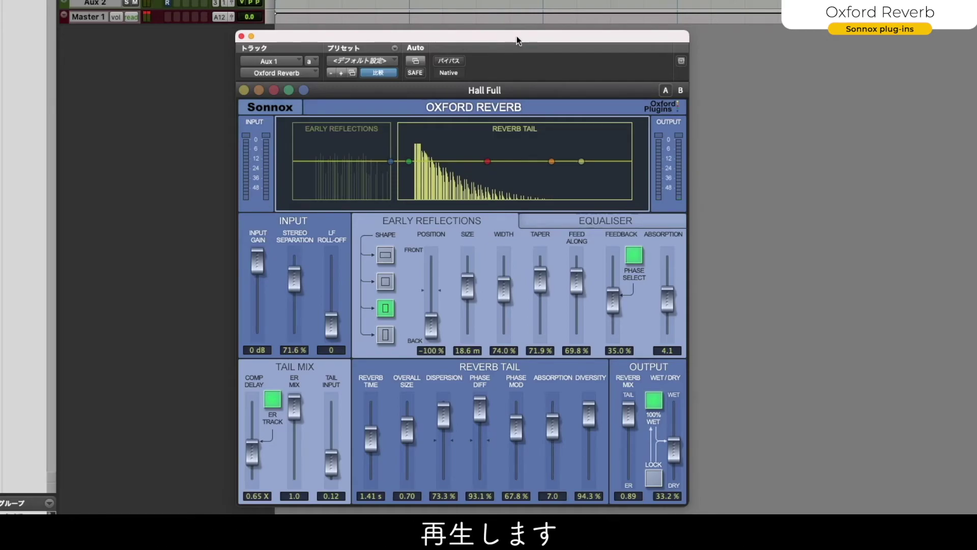
pyautogui.press('space')
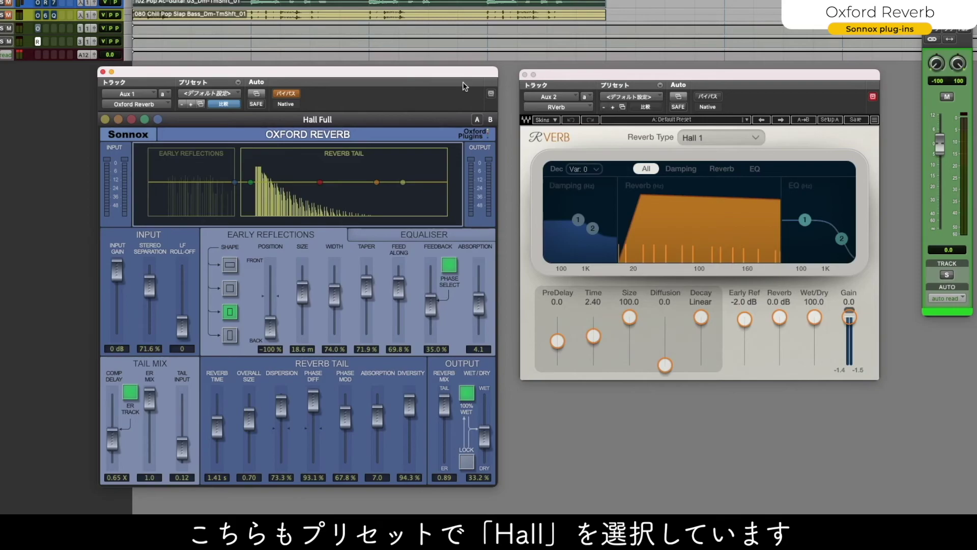
pyautogui.press('space')
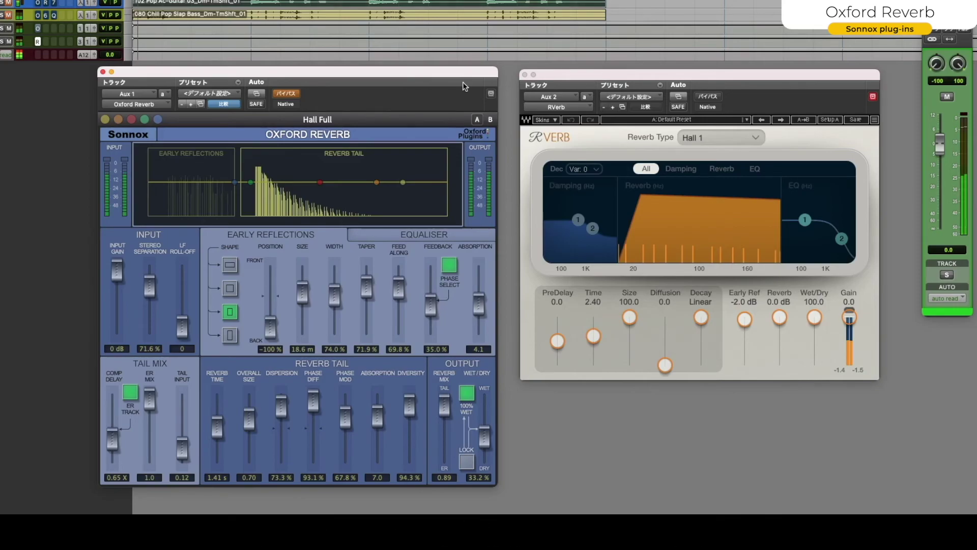